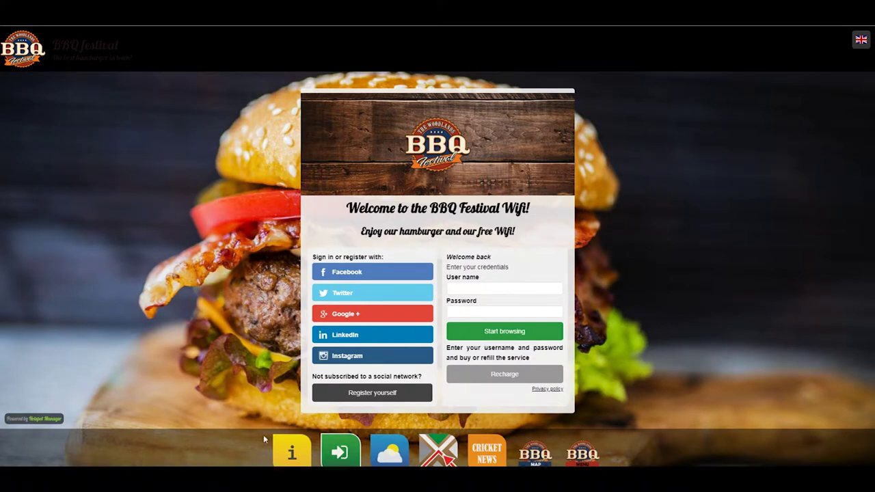
- View the welcome portal's information, login, weather forecast and cricket news apps in turn
left_click(290, 453)
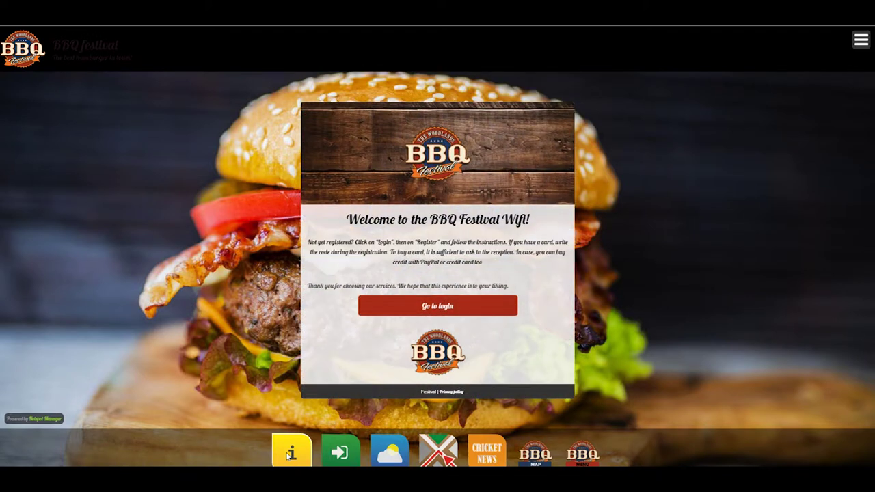
left_click(341, 452)
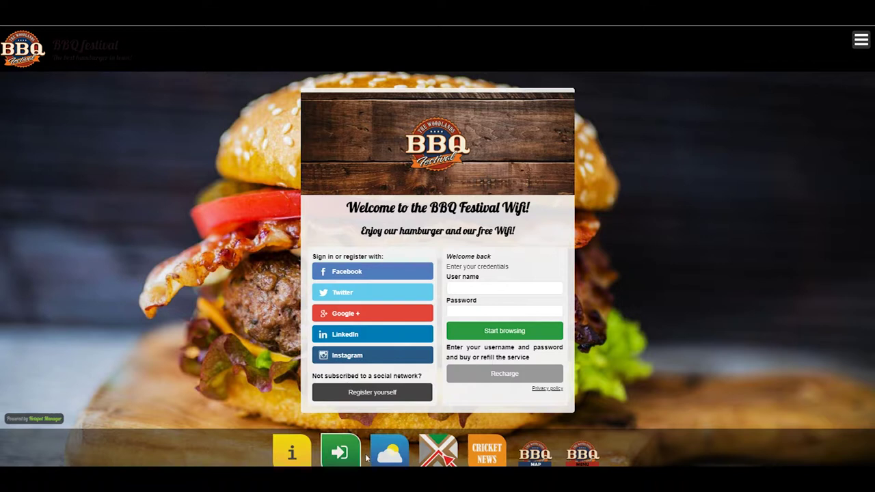
left_click(389, 453)
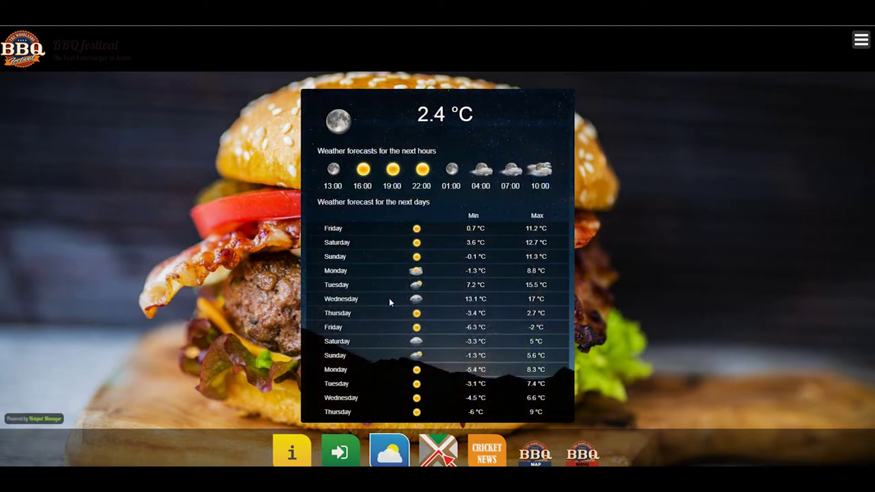
left_click(500, 453)
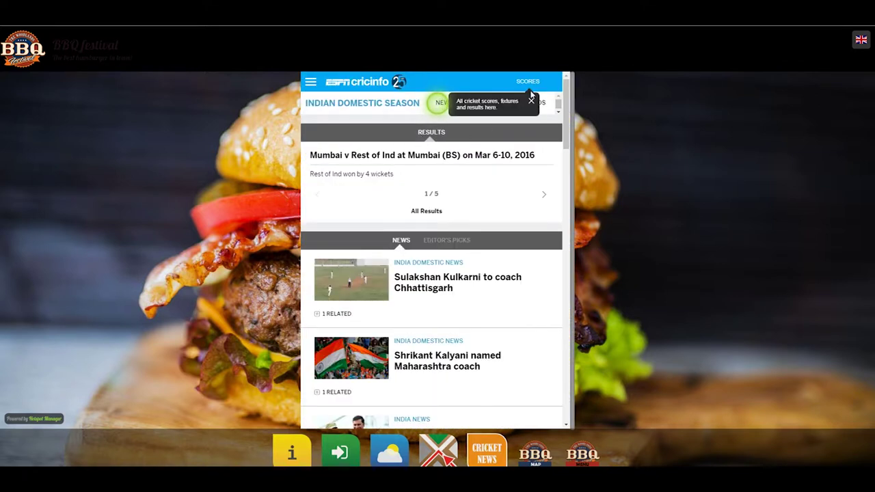
- View the portal's BBQ Map and BBQ Menu custom apps, alternating between the festival map and the food menu
left_click(551, 449)
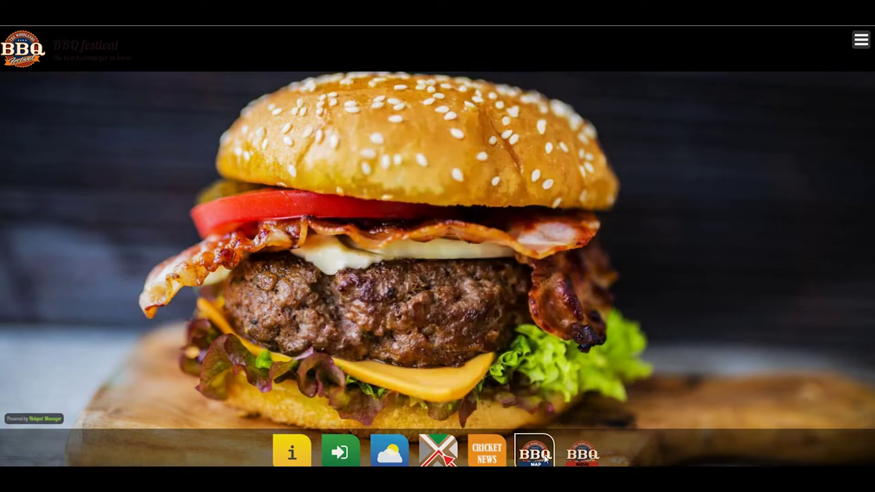
left_click(590, 461)
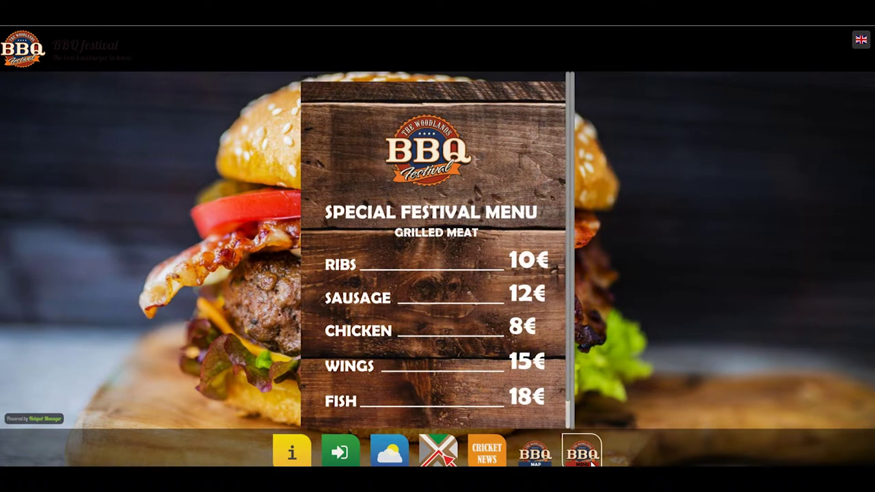
left_click(536, 455)
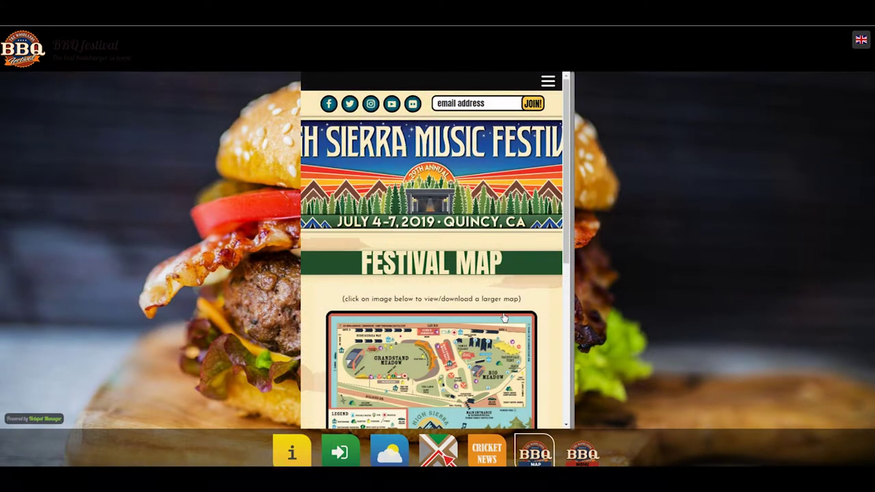
left_click(535, 455)
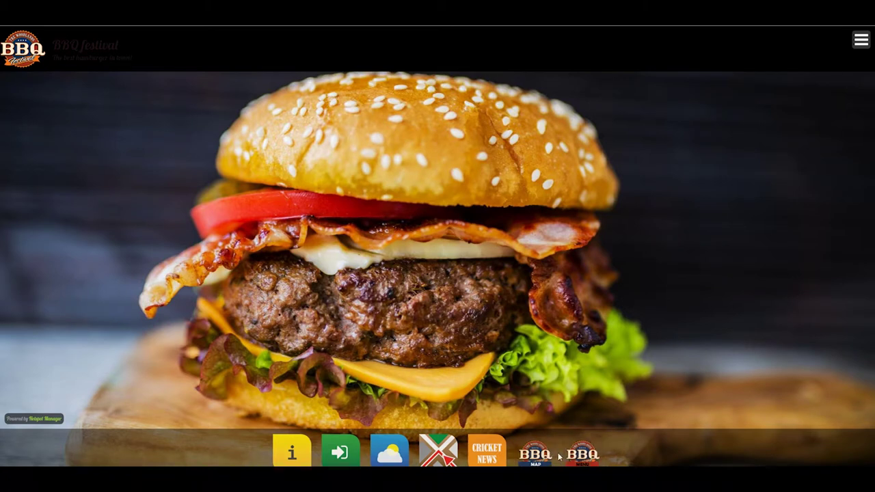
left_click(579, 455)
left_click(536, 452)
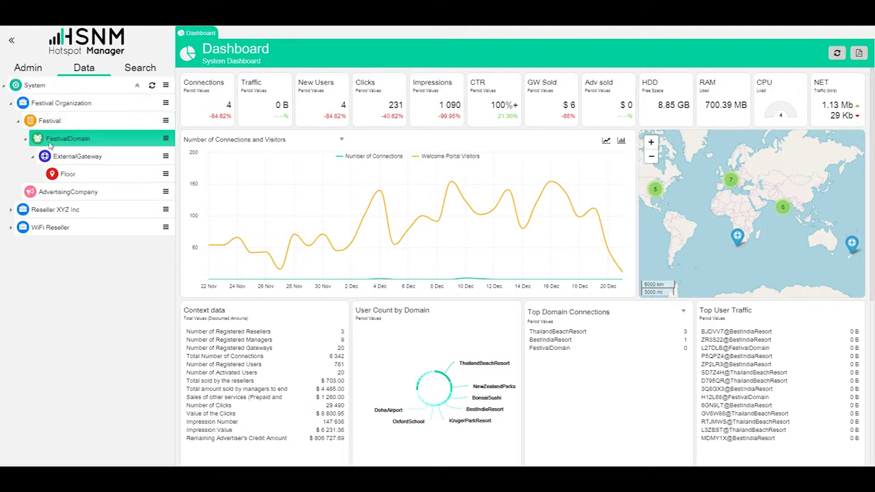
- In Hotspot Manager, list the custom apps of FestivalDomain and open the Festival Guide app for editing
left_click(167, 139)
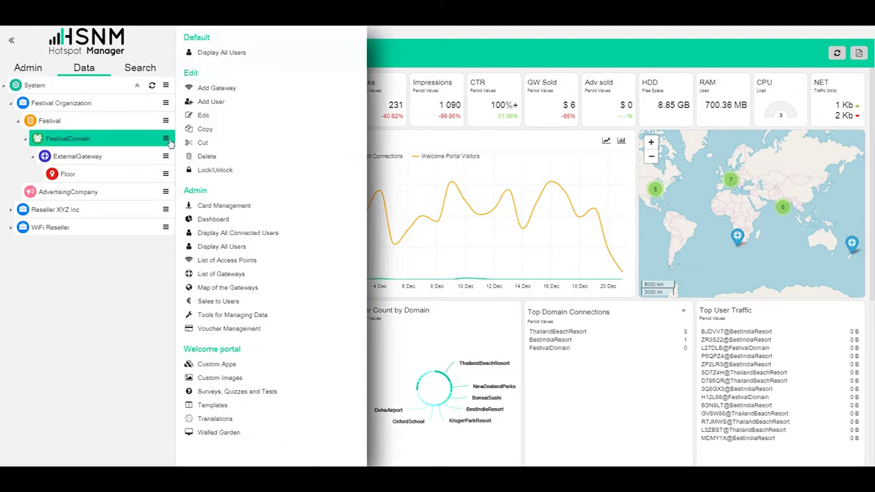
left_click(269, 366)
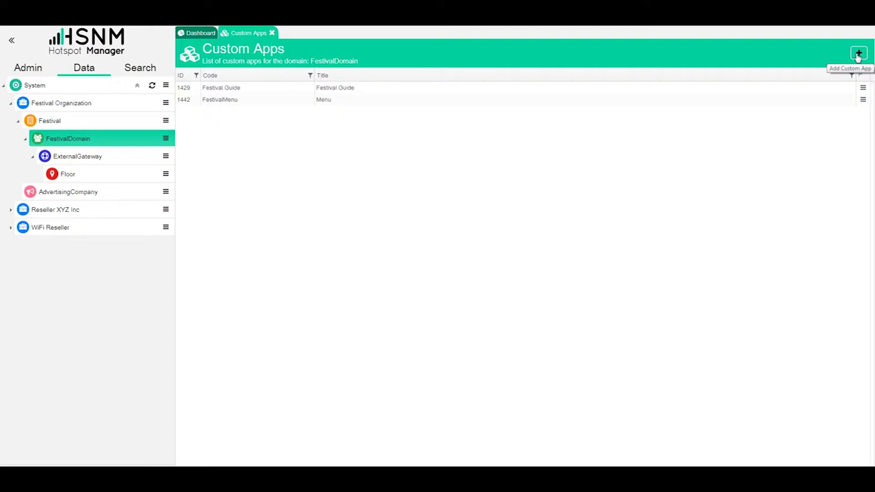
left_click(863, 87)
left_click(807, 65)
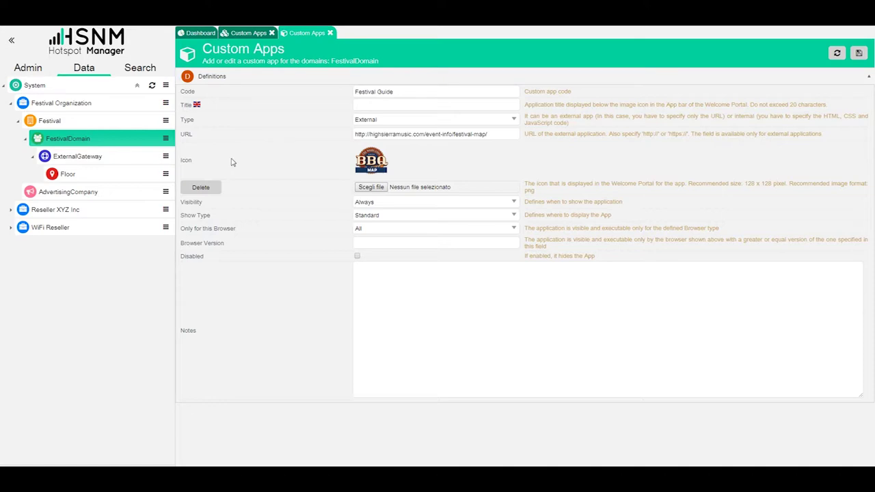
- Review the Festival Guide app's code, title, available type options and external URL
left_click(452, 93)
left_click_drag(427, 93, 289, 119)
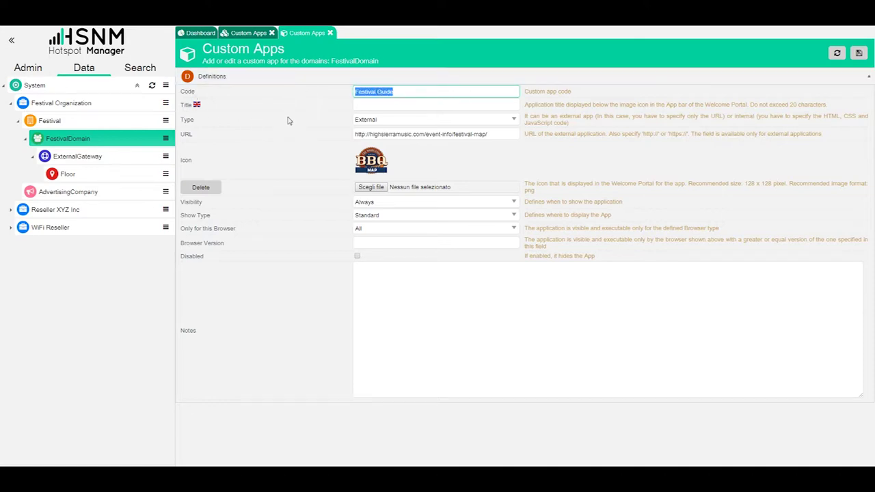
key("Tab")
left_click(274, 159)
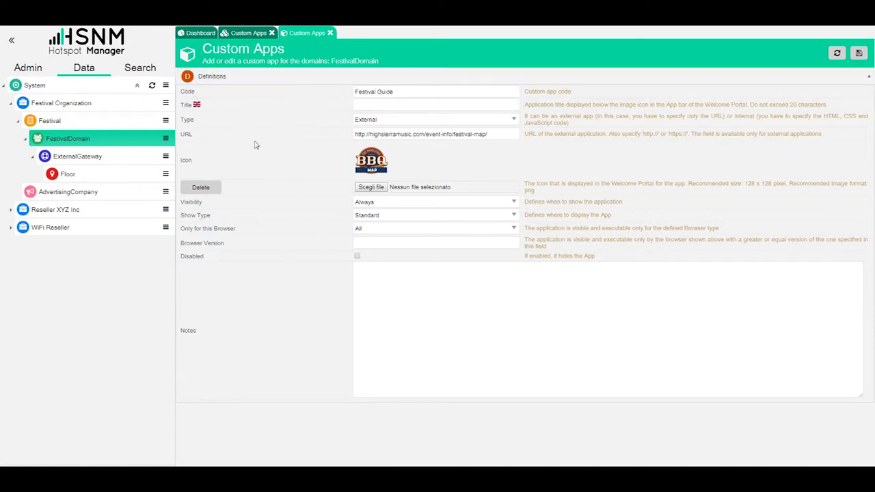
left_click(390, 121)
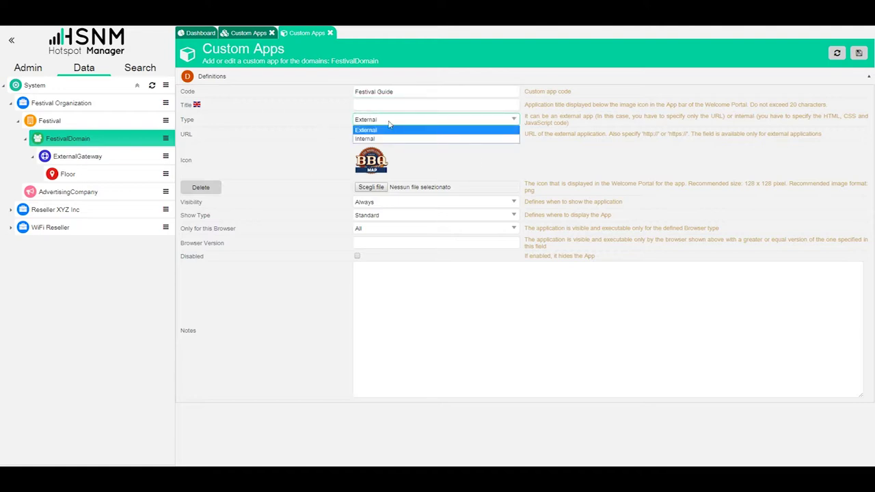
left_click(390, 123)
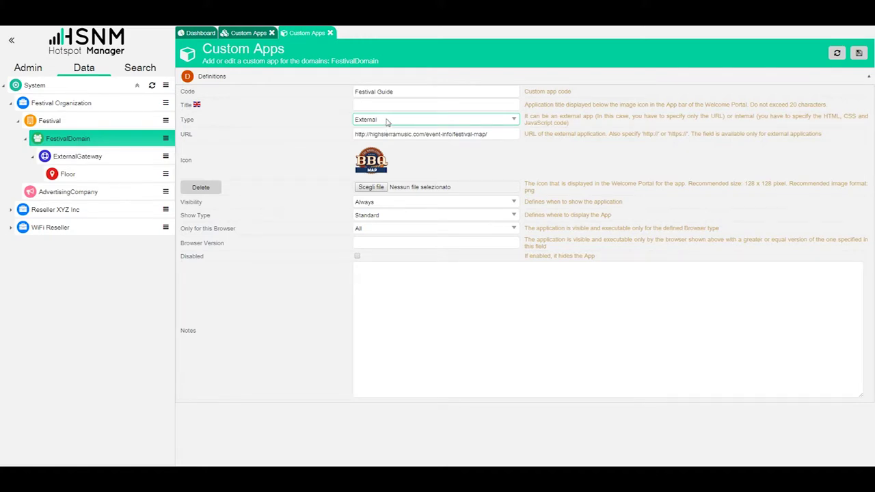
left_click_drag(488, 135, 326, 136)
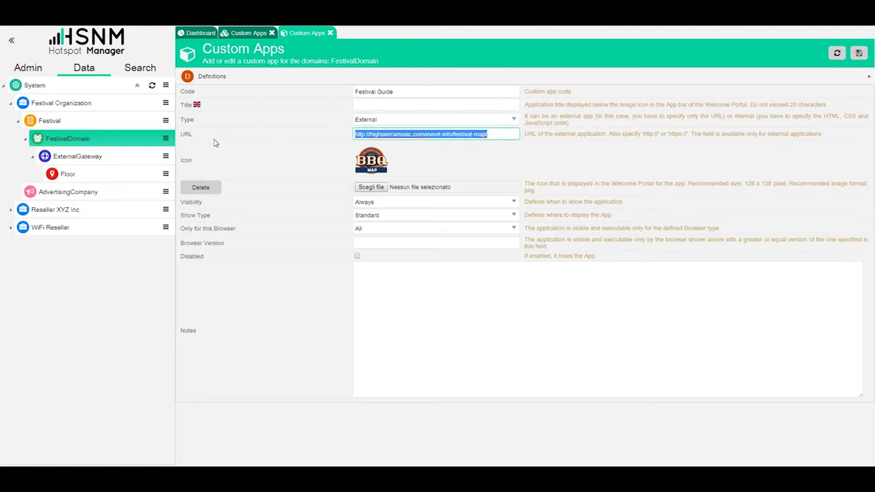
- Switch the Festival Guide app's type to Internal to view its extra code sections, and set it back to External
left_click(383, 121)
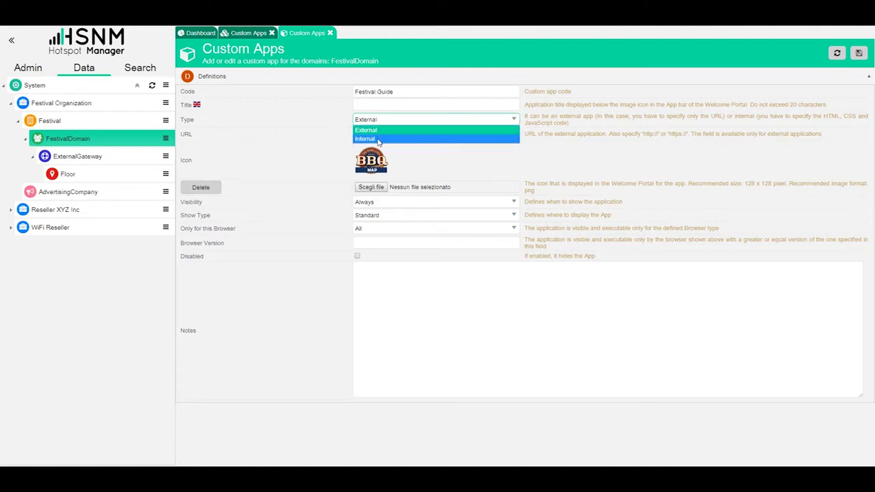
left_click(380, 136)
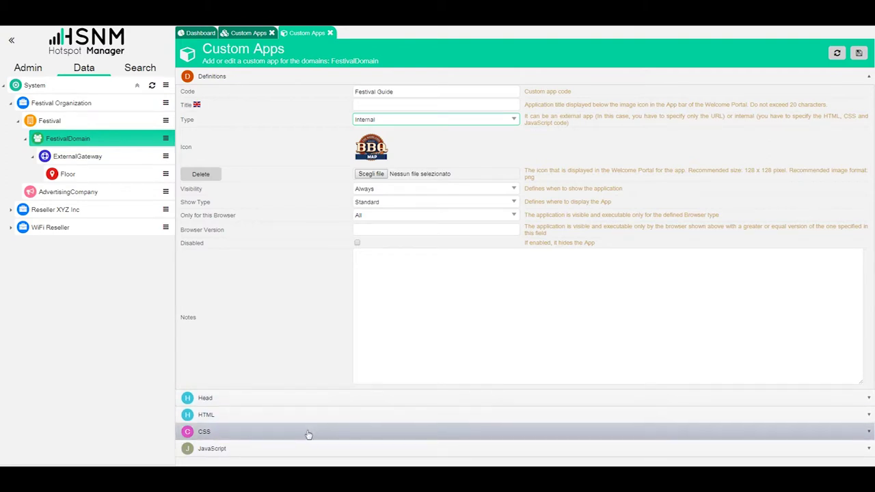
left_click(385, 120)
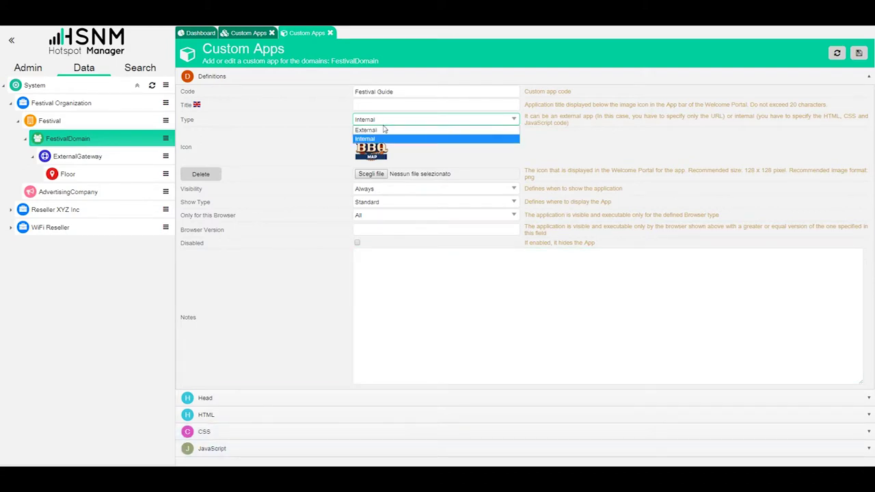
left_click(385, 130)
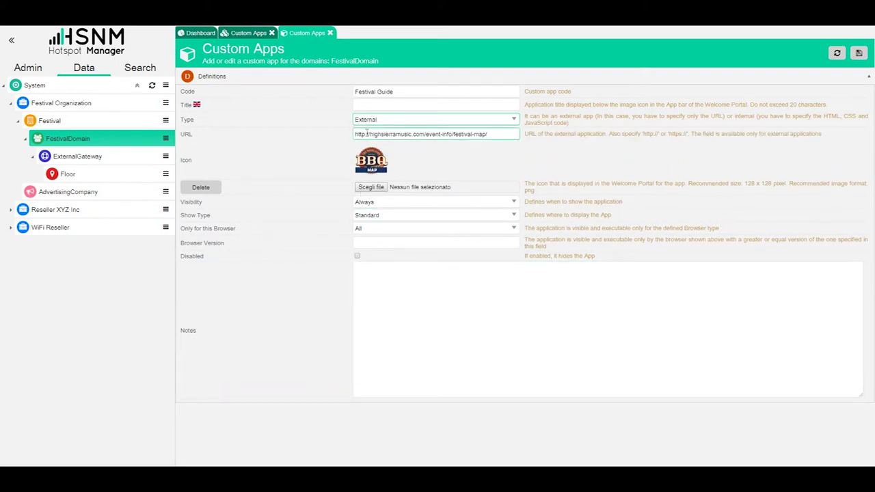
- Set the Festival Guide app to Internal, inspect its HTML section, and restore the External type with its URL
left_click(369, 119)
left_click(367, 137)
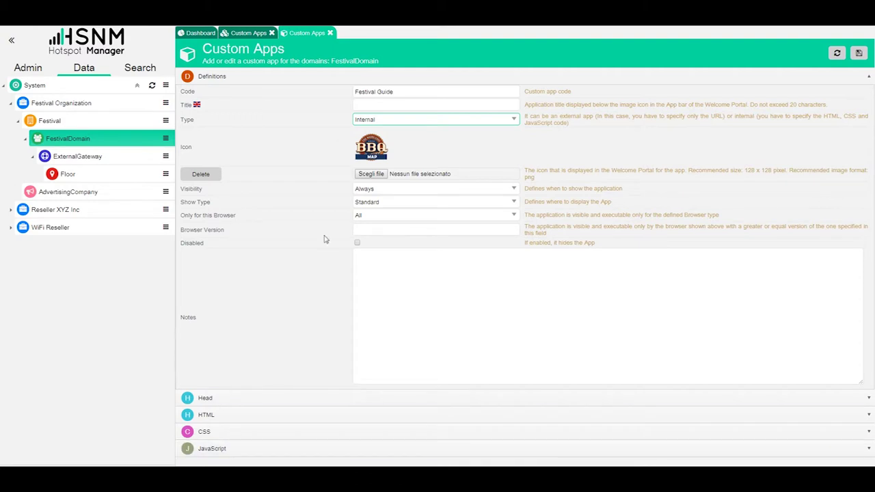
left_click(206, 415)
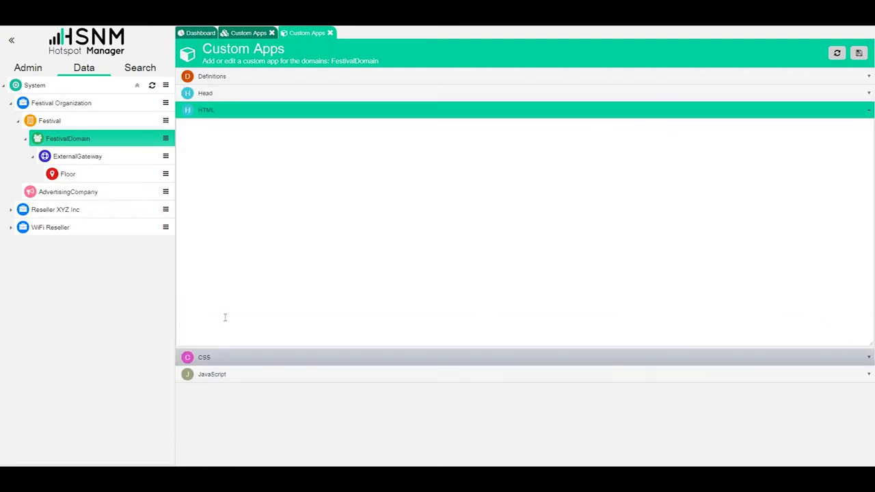
left_click(241, 78)
left_click(425, 121)
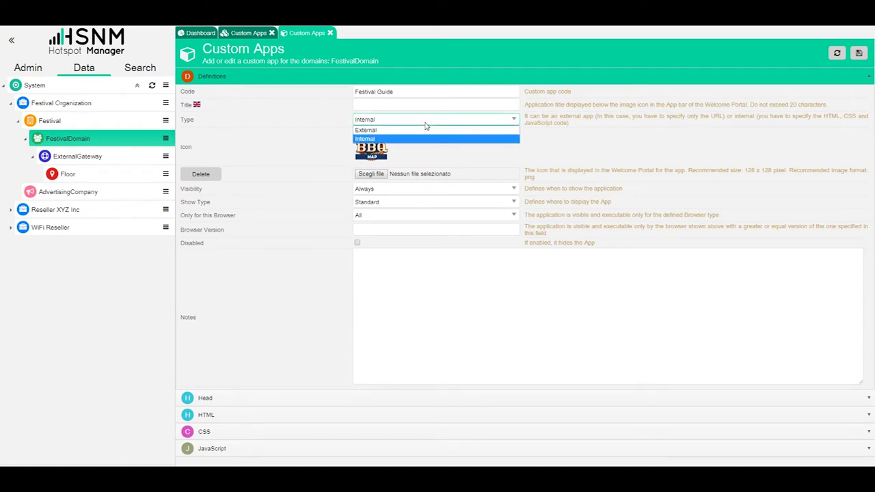
left_click(425, 130)
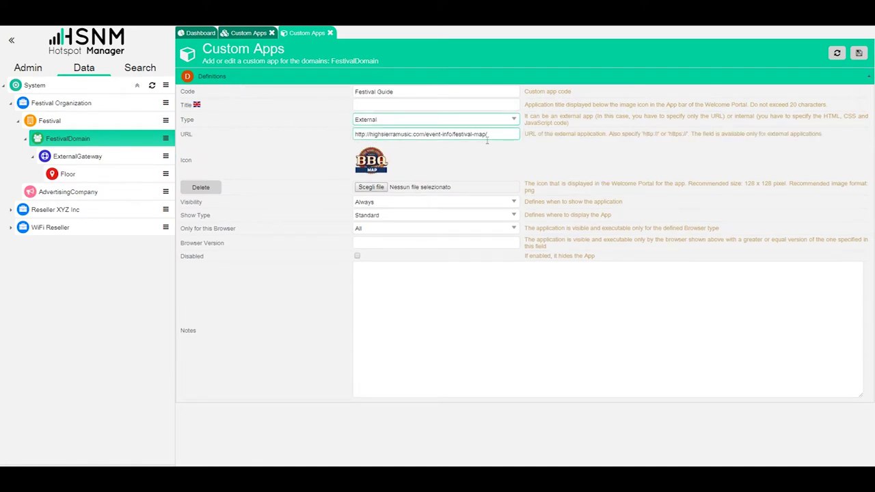
left_click_drag(487, 136, 344, 137)
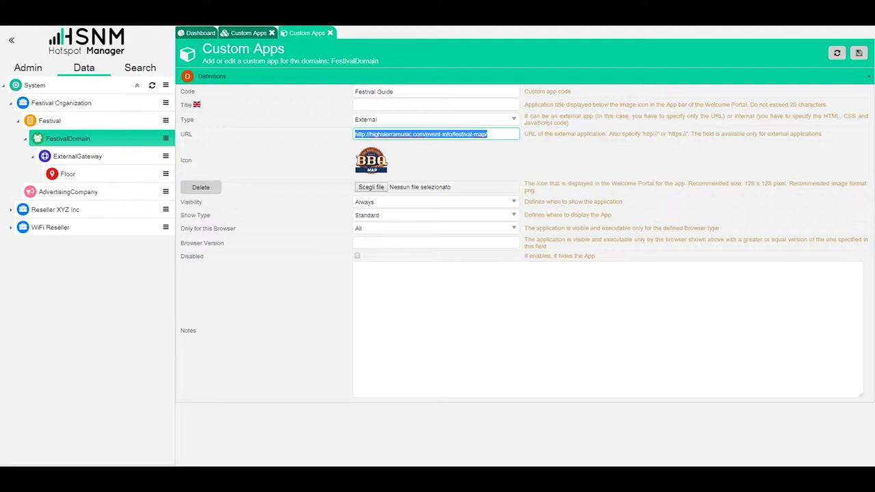
- Return to the custom apps list and open the FestivalMenu app for editing
left_click(250, 34)
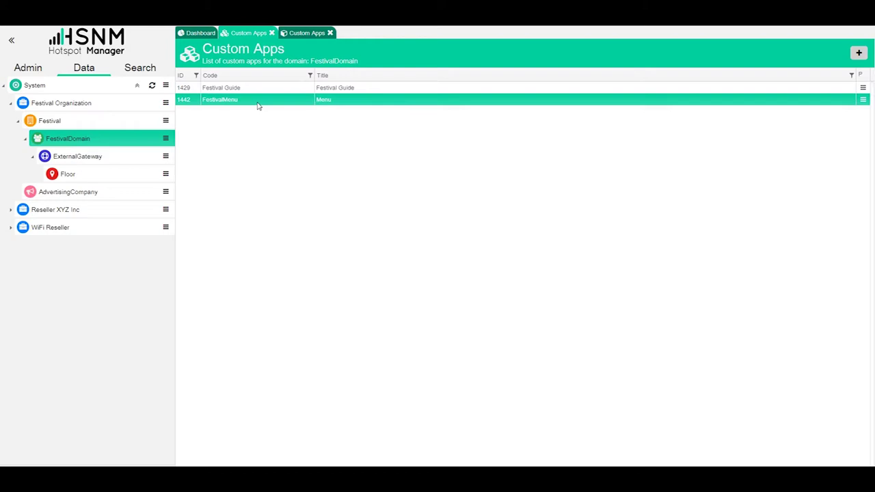
left_click(862, 100)
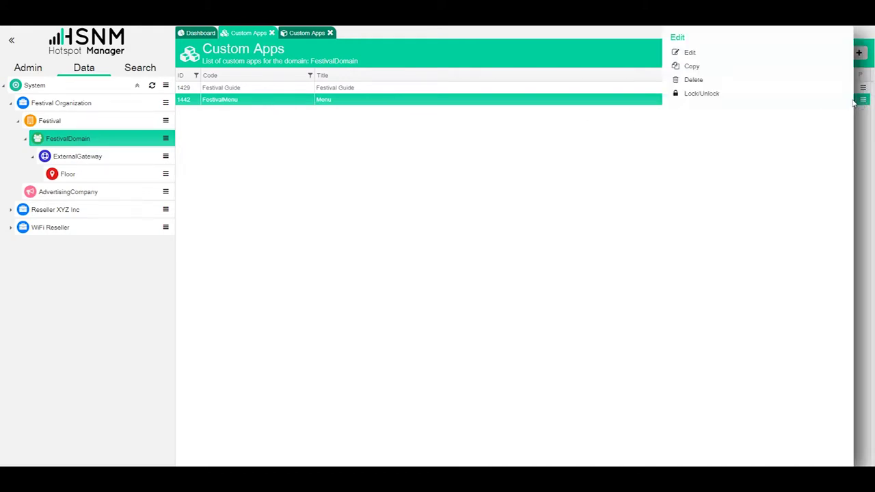
left_click(751, 52)
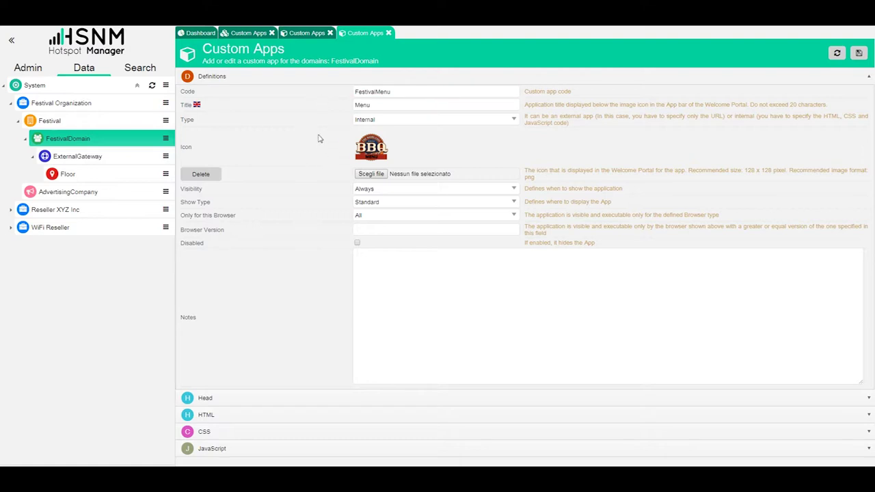
left_click(433, 110)
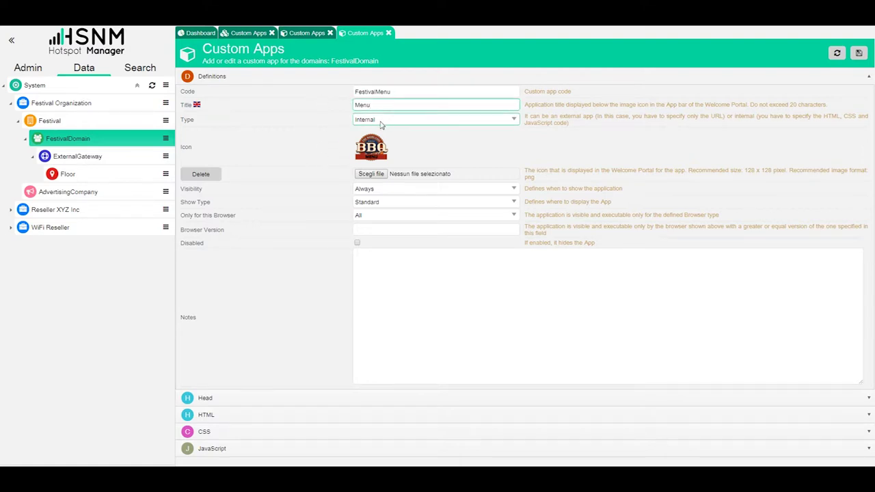
- Examine the FestivalMenu app's HTML, CSS and JavaScript sections, including the custom image tag in the HTML
left_click(273, 422)
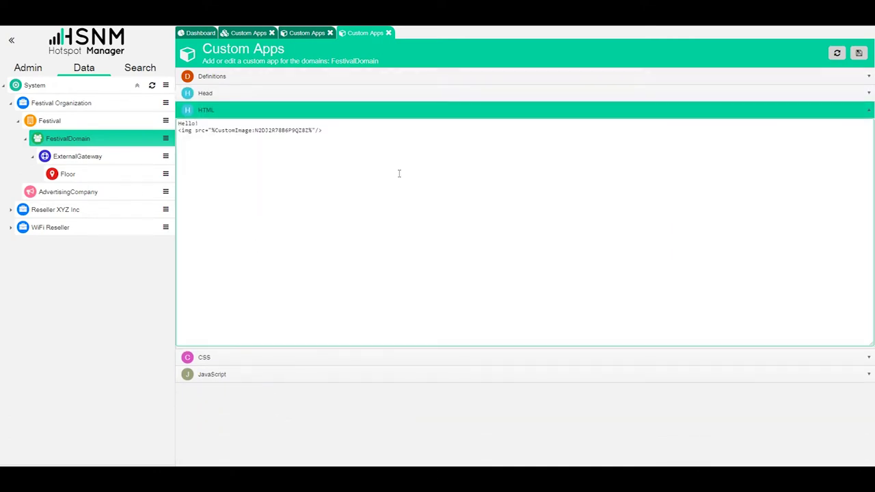
left_click_drag(399, 171, 219, 150)
left_click(271, 172)
left_click(268, 356)
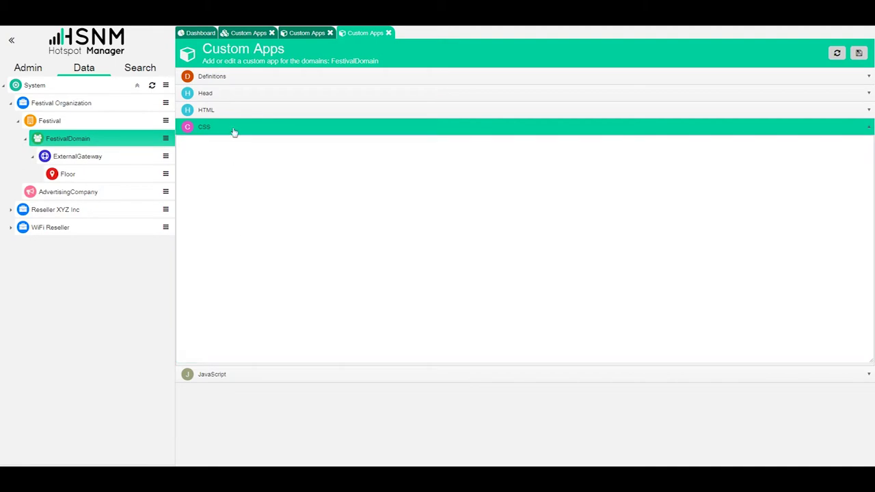
left_click(225, 374)
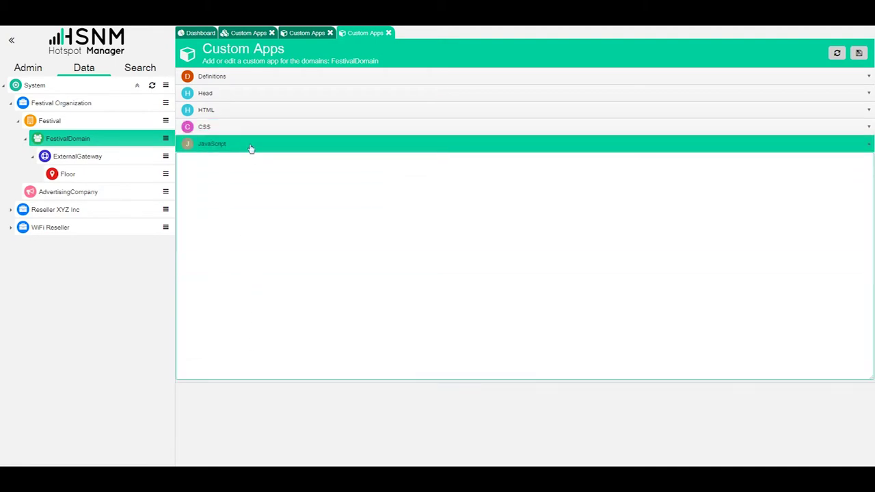
left_click(252, 111)
- Return to the FestivalMenu app's definitions and save the custom app
left_click(230, 81)
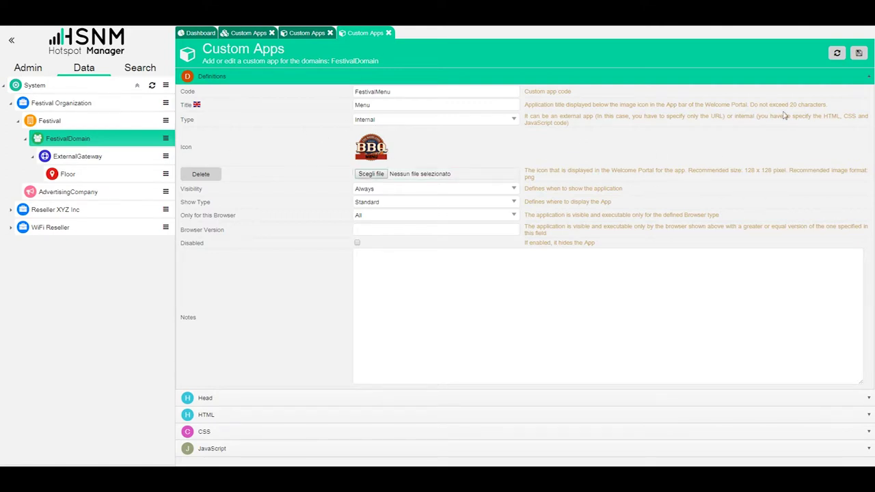
left_click(859, 55)
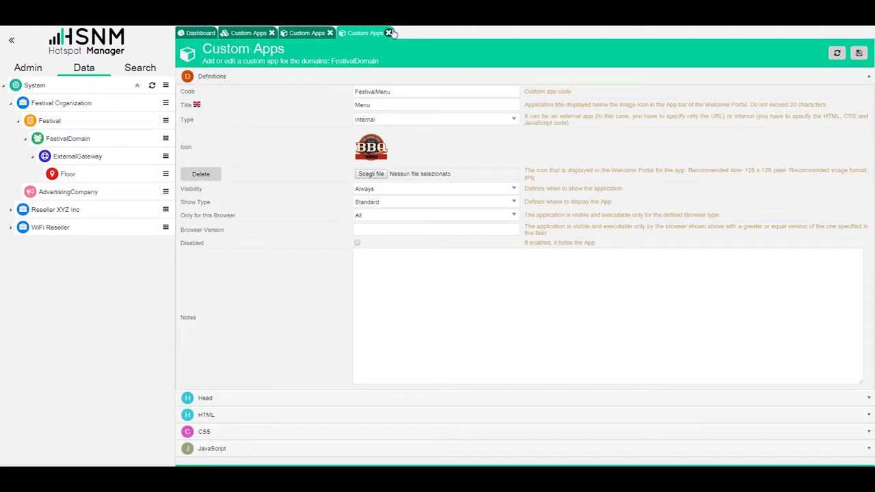
- Close the open custom app editors, open FestivalDomain for editing and expand its Custom Apps section
left_click(390, 33)
left_click(330, 33)
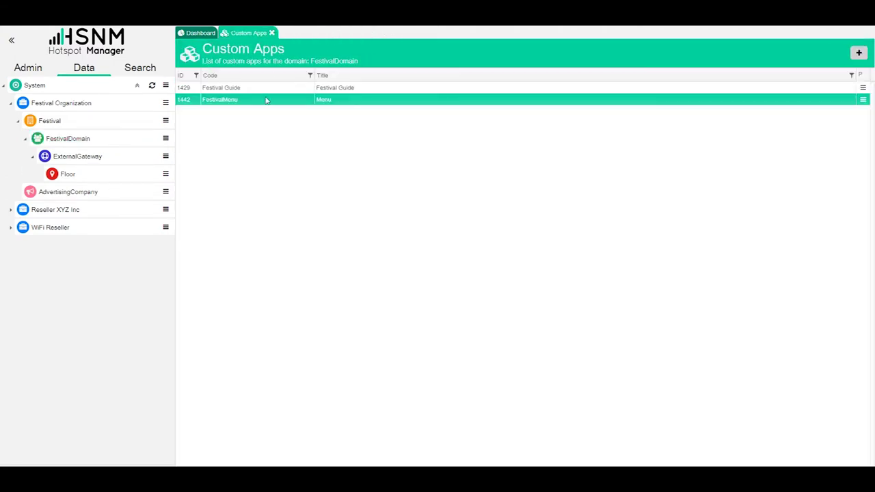
left_click(166, 139)
left_click(202, 116)
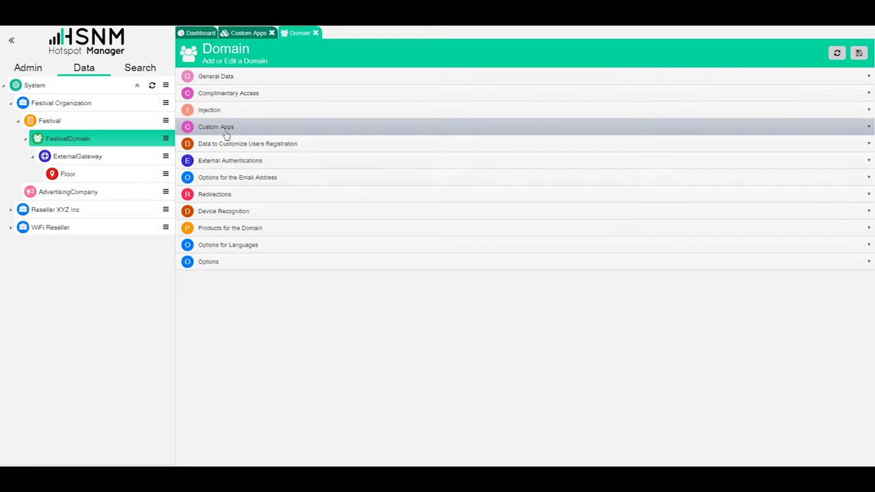
left_click(227, 130)
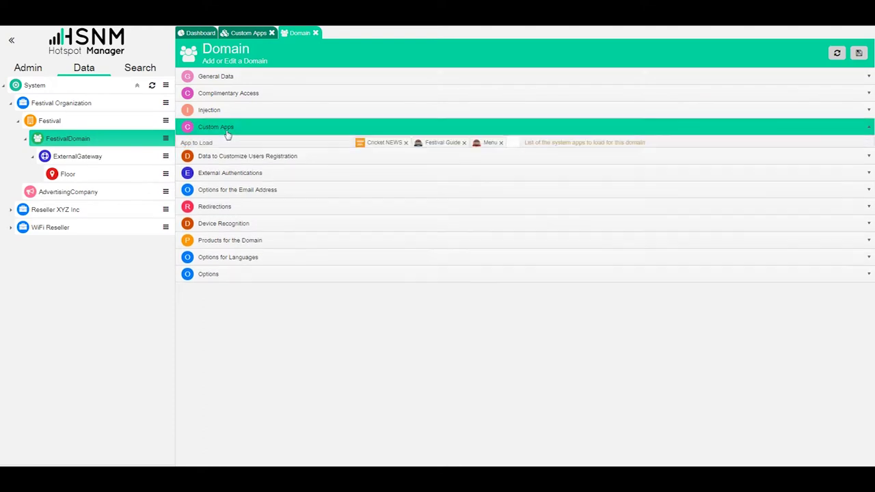
- Clear the domain's list of apps to load and add the Festival Guide and Menu apps
left_click(519, 147)
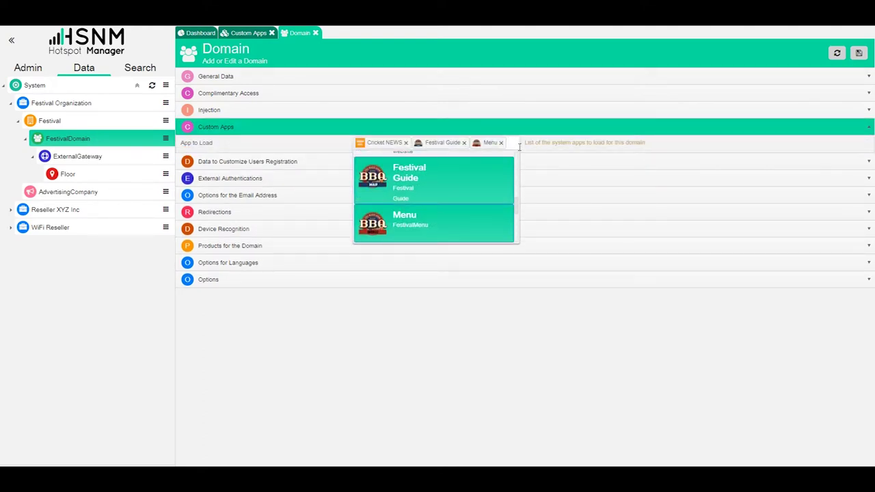
left_click(406, 143)
left_click(404, 143)
left_click(386, 143)
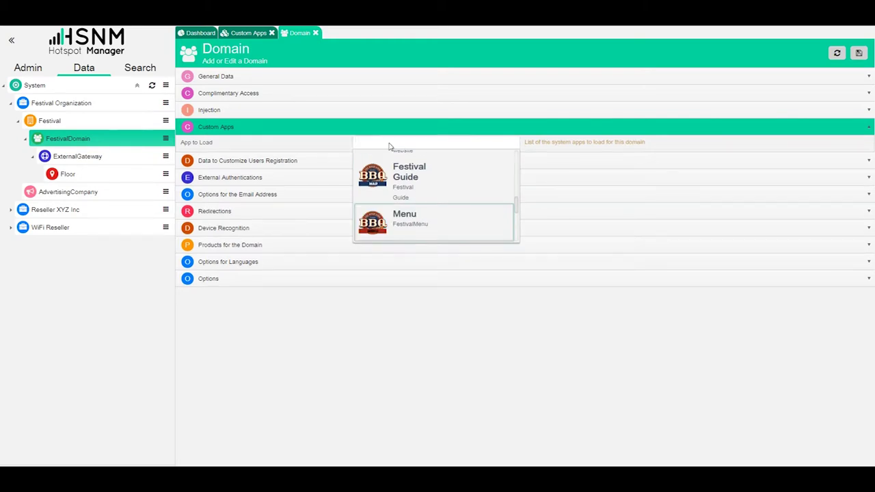
left_click(437, 179)
left_click(441, 215)
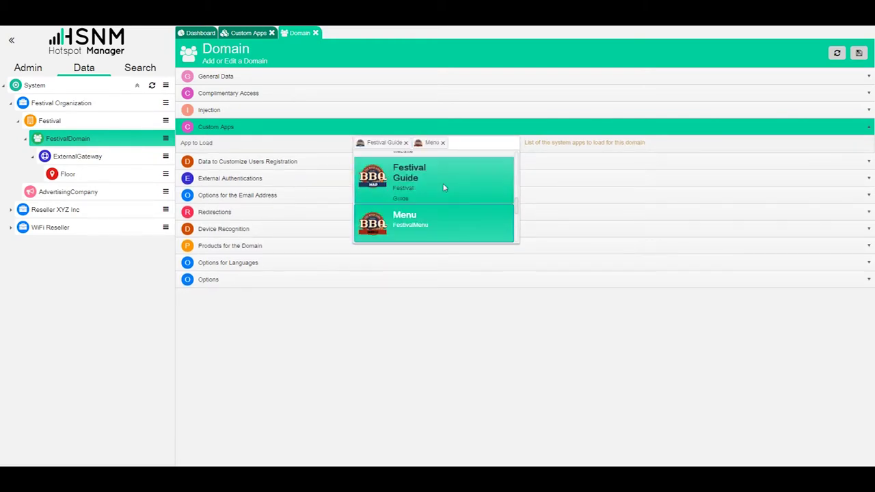
- Add the 3D View app to the apps to load for the domain and save the domain
scroll(495, 211, "down", 3)
scroll(496, 209, "up", 10)
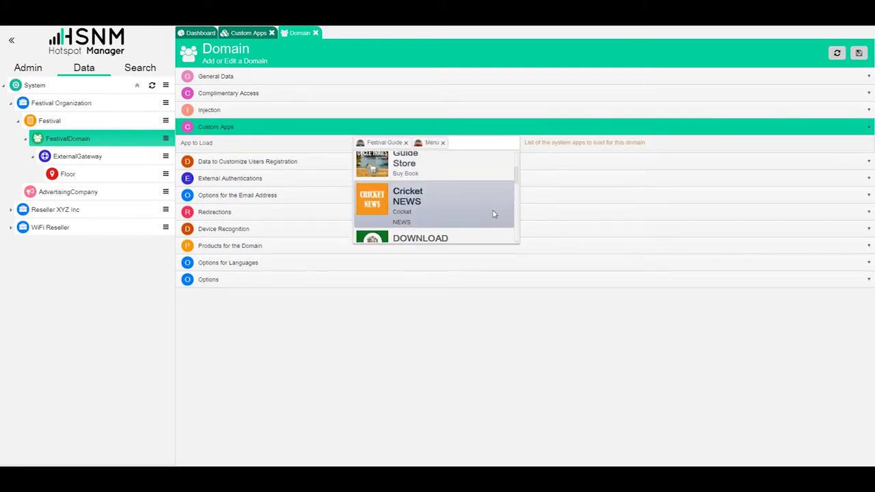
scroll(498, 204, "up", 3)
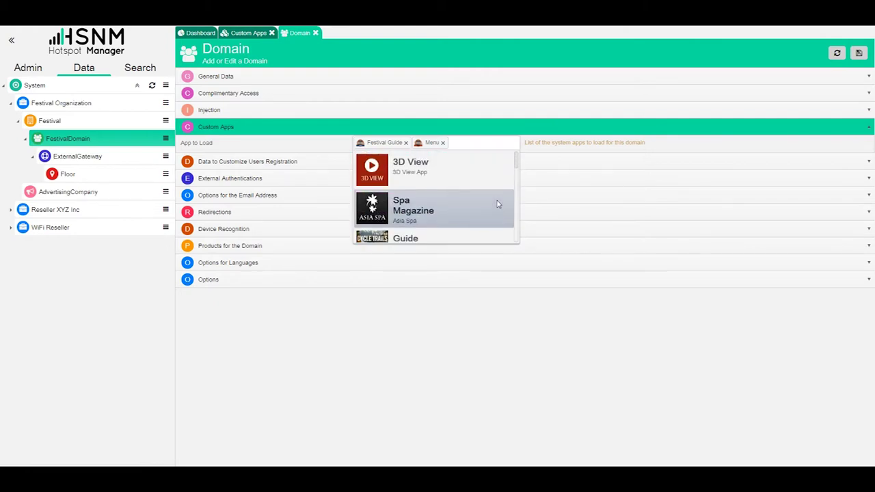
left_click(492, 181)
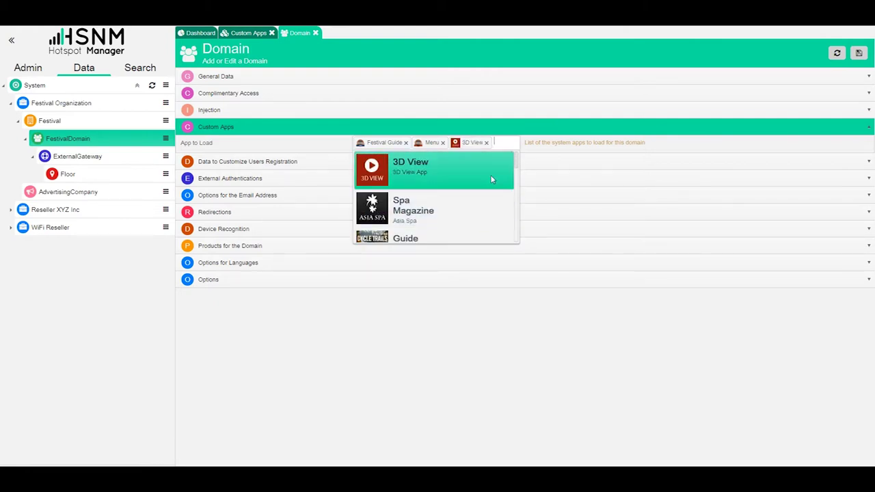
left_click(558, 148)
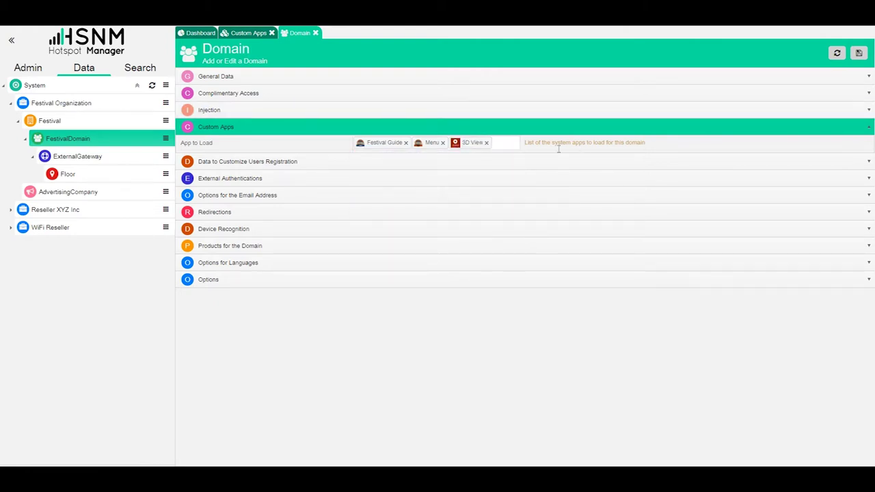
left_click(860, 55)
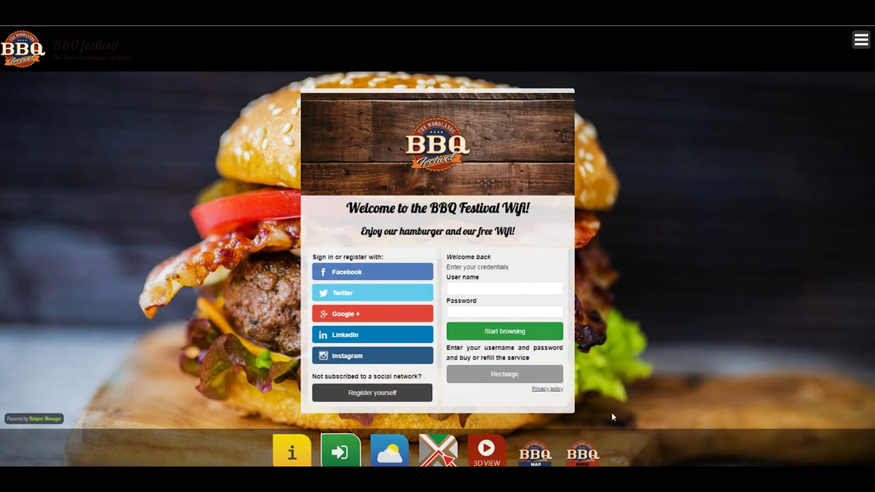
- On the BBQ Festival welcome portal, try the 3D View app and open the Festival Guide map app
left_click(498, 463)
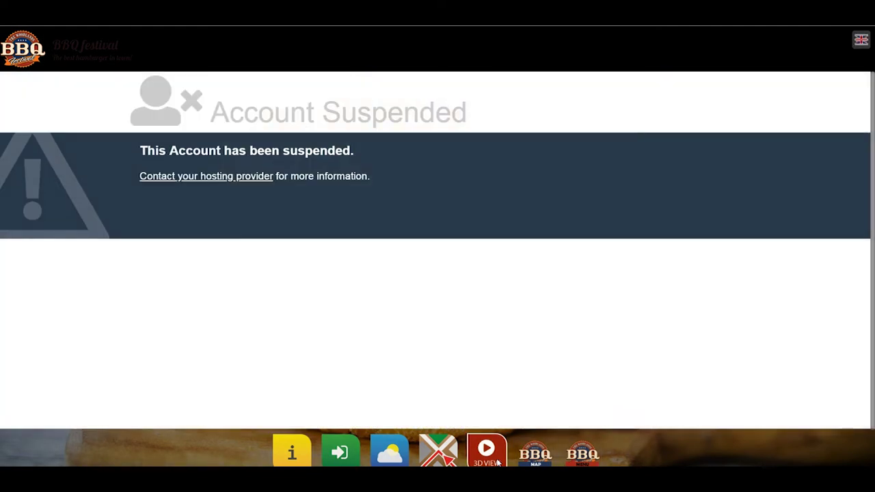
left_click(498, 463)
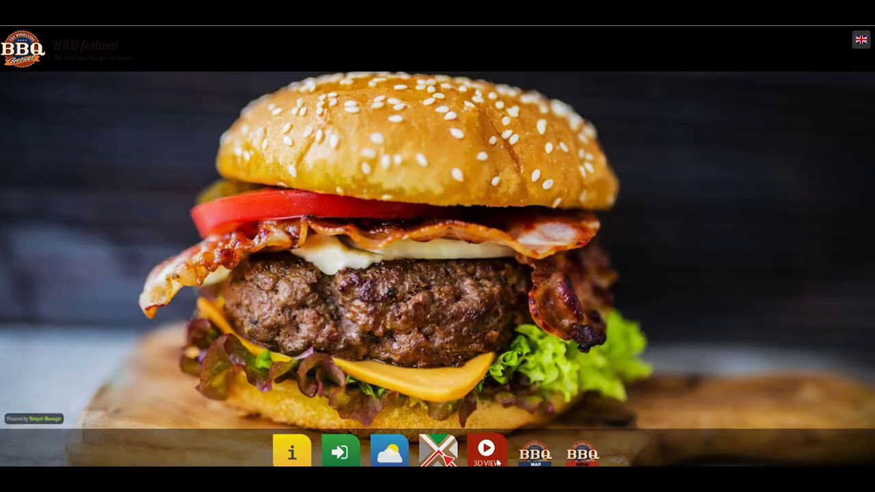
left_click(519, 463)
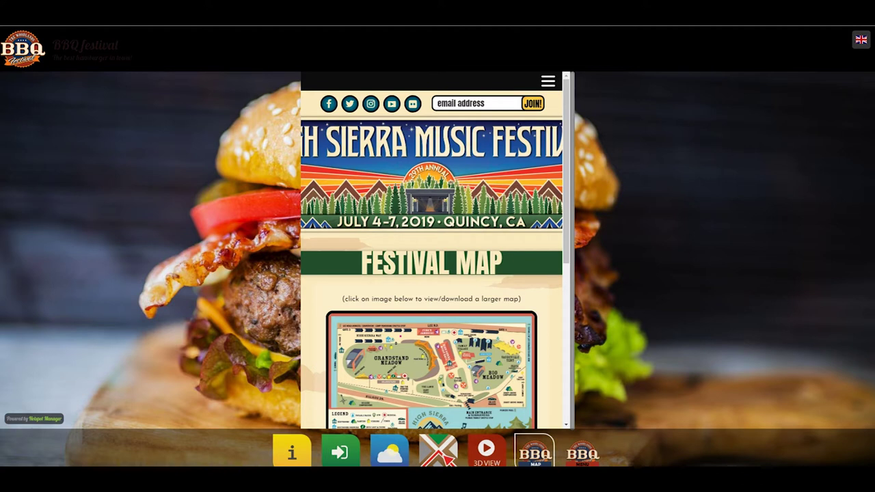
- Inspect the portal page with the browser's developer tools and display it as a mobile device
right_click(698, 70)
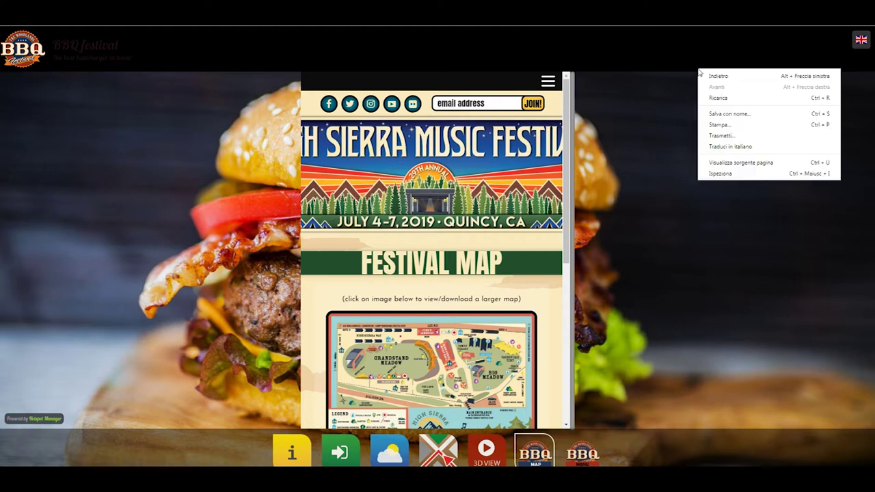
left_click(722, 174)
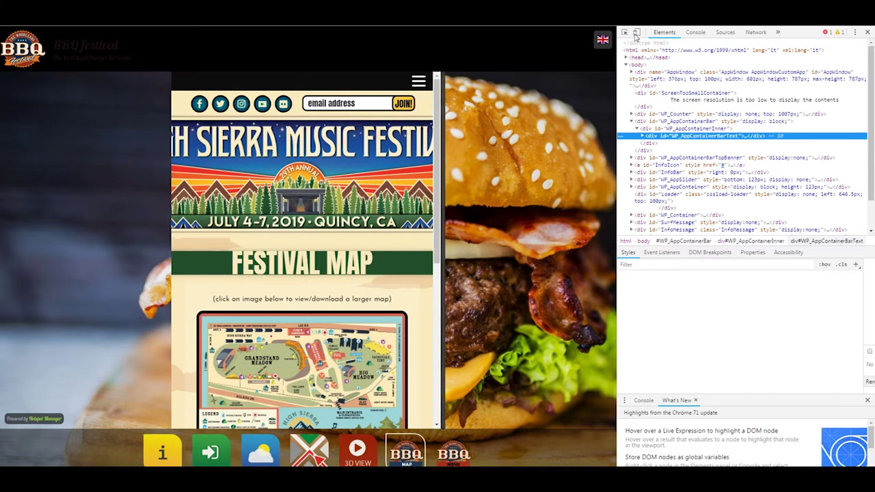
left_click(636, 32)
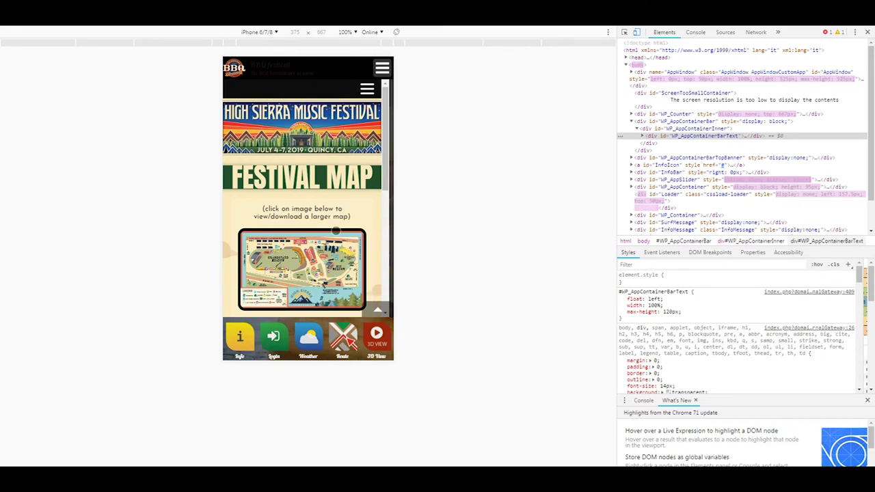
- Expand and collapse the portal's mobile app bar, expand it again and open the Menu app
left_click(377, 310)
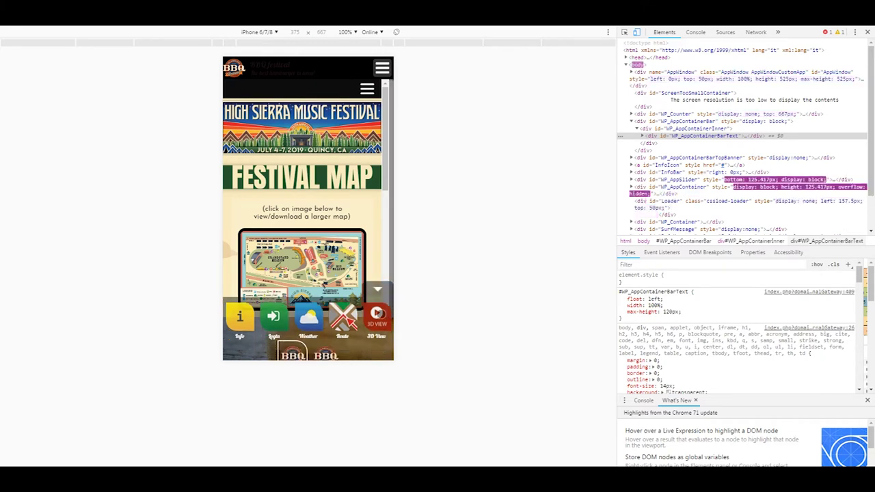
left_click(379, 270)
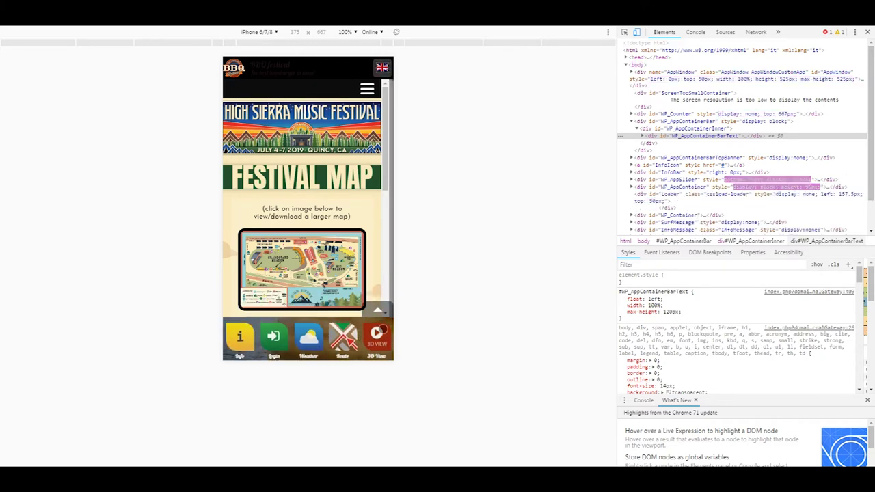
left_click(379, 271)
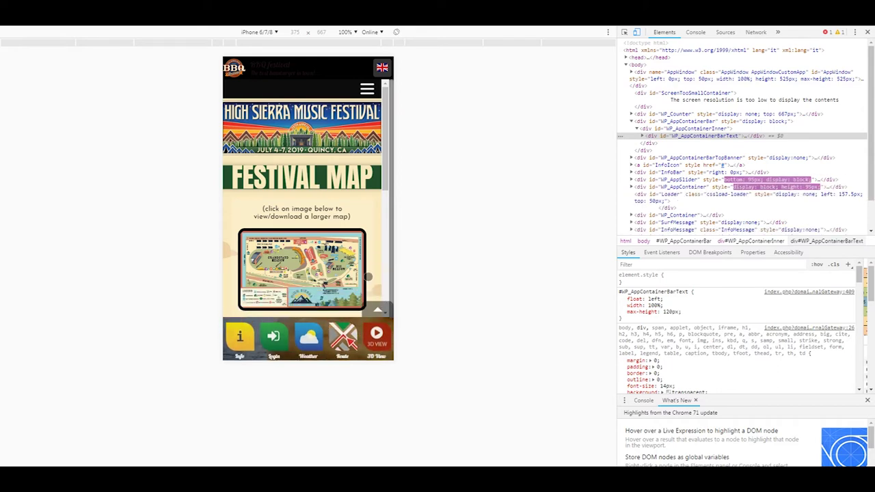
left_click(380, 311)
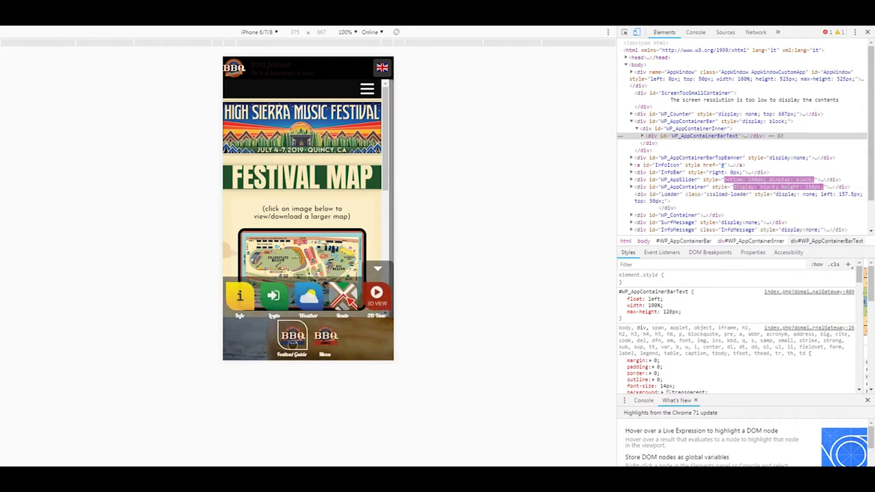
left_click(330, 344)
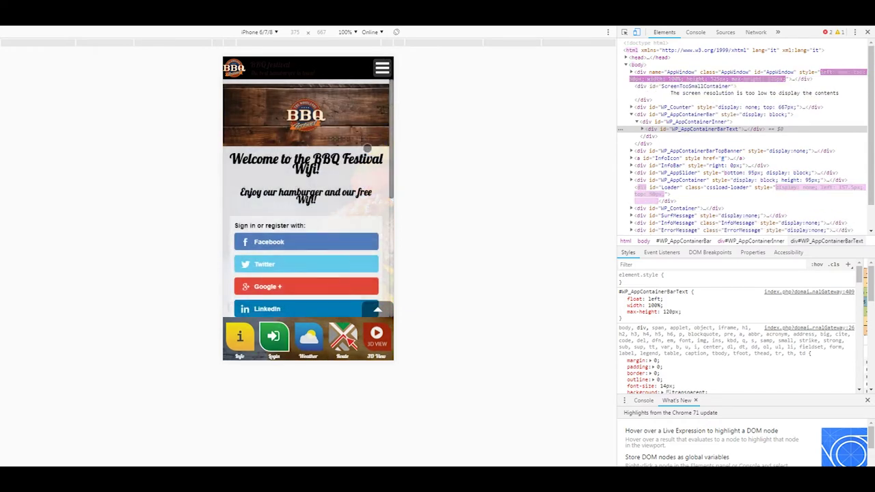
- Return the welcome portal to its desktop layout and close the developer tools
left_click(636, 32)
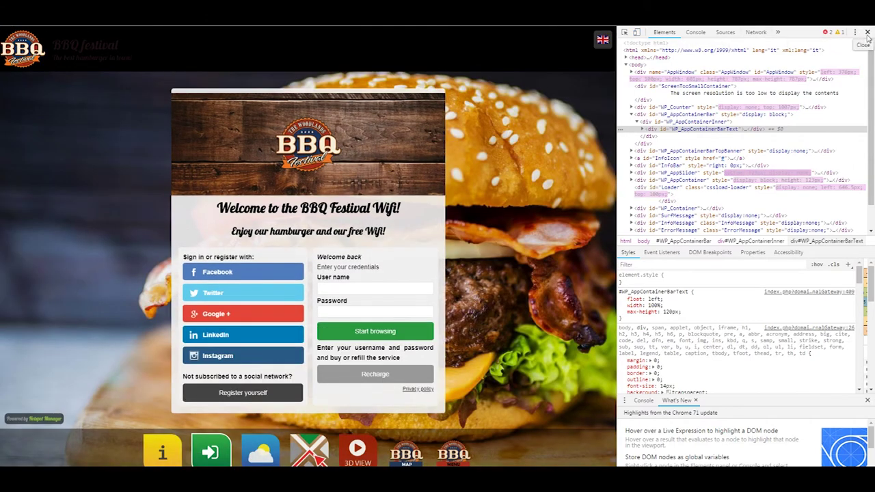
left_click(868, 32)
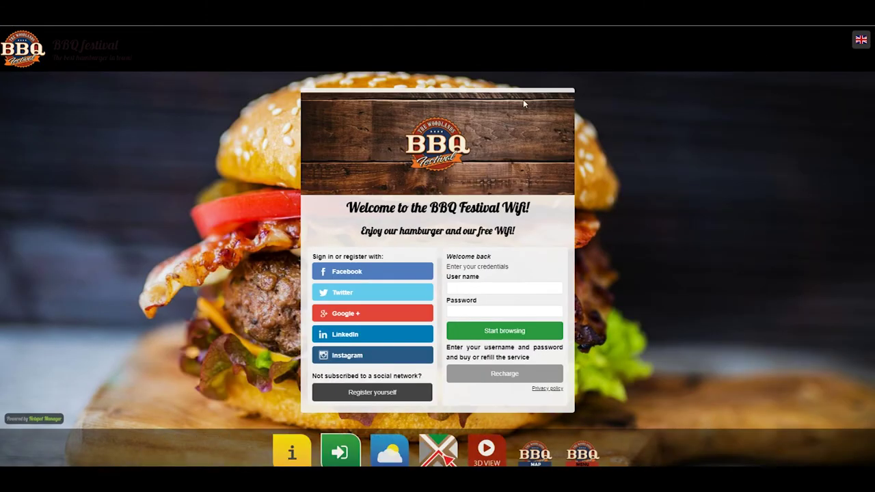